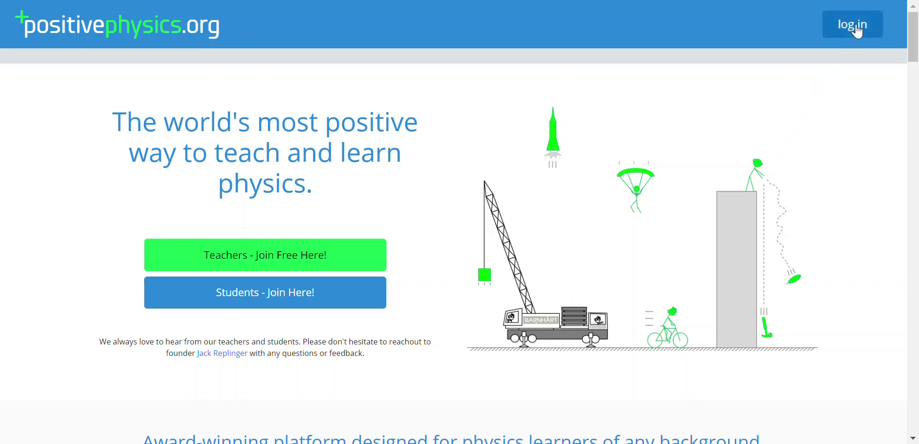
- Register a new student with a username, password, section 6, level 2 and the teacher code
click(343, 292)
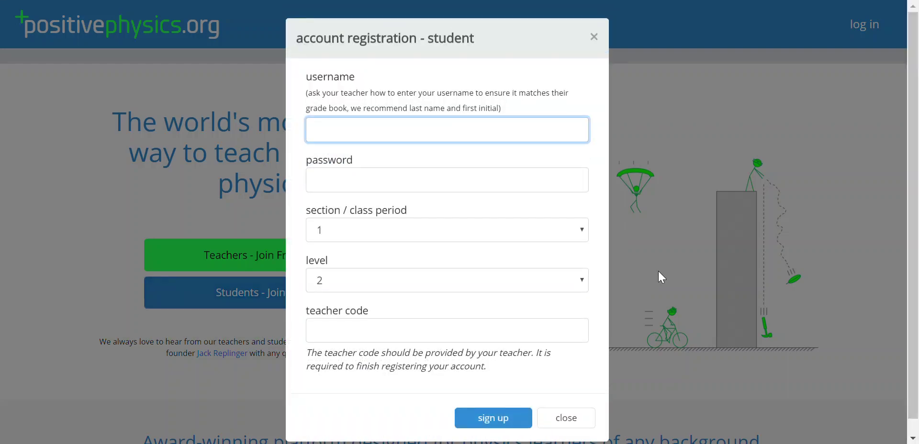
key(Tab)
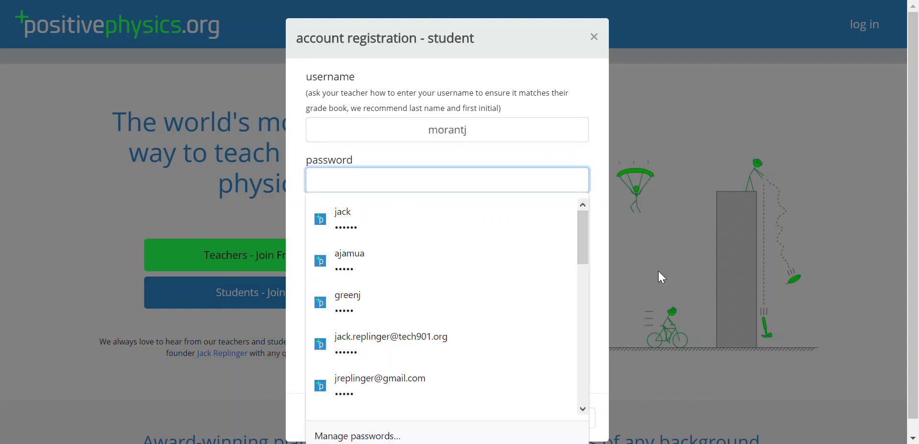
key(Tab)
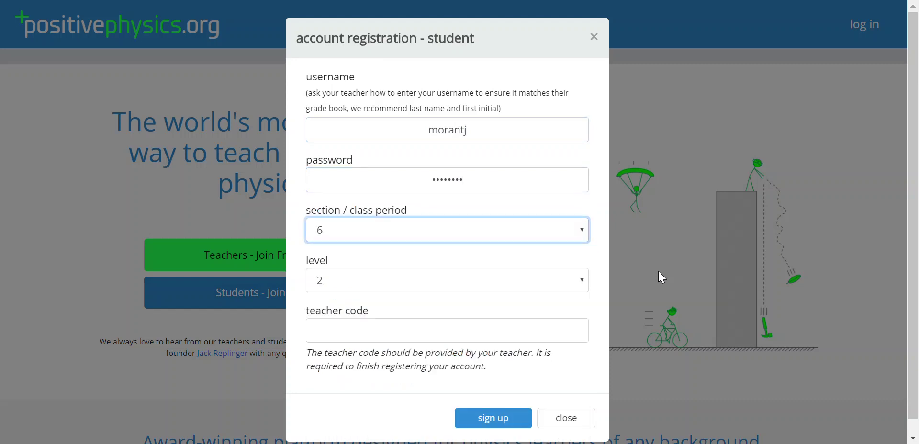
key(Tab)
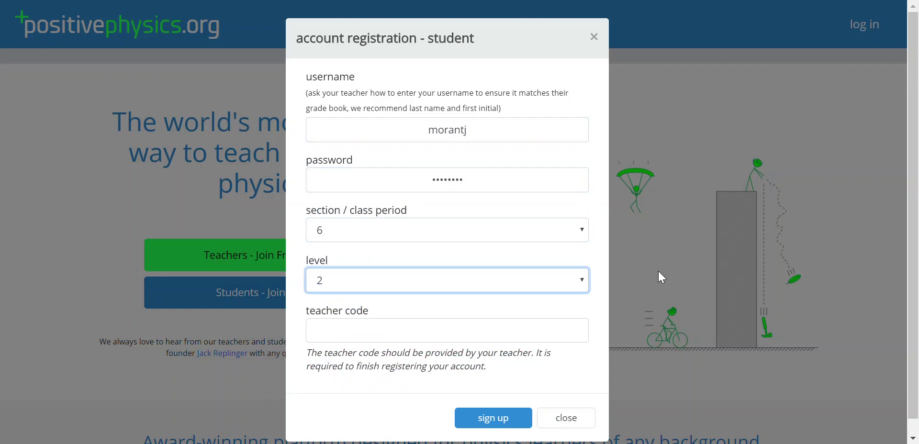
key(Tab)
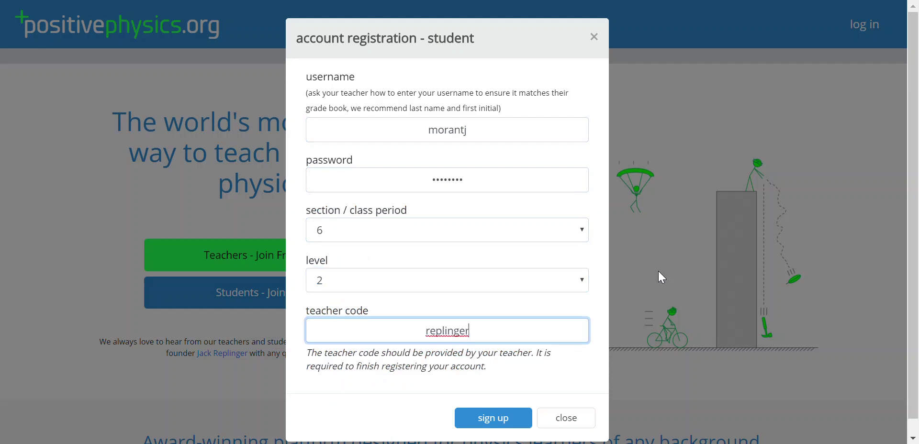
key(Return)
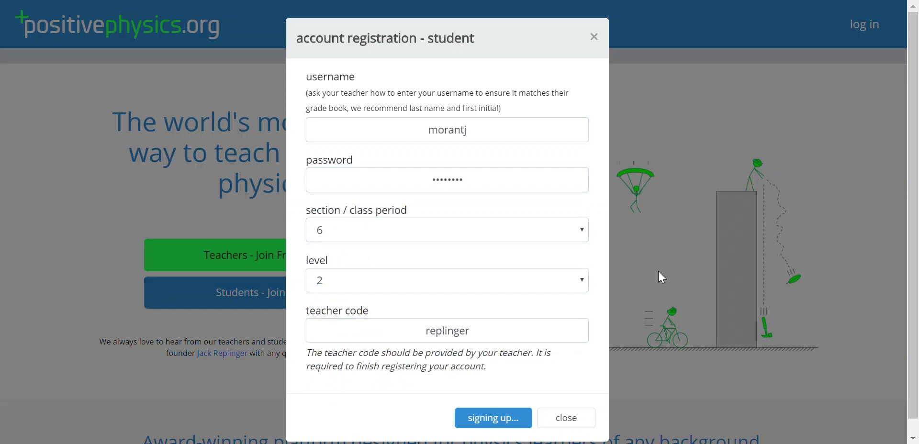
- Acknowledge the registration and list the work skills for unit 5: introduction to forces
click(584, 66)
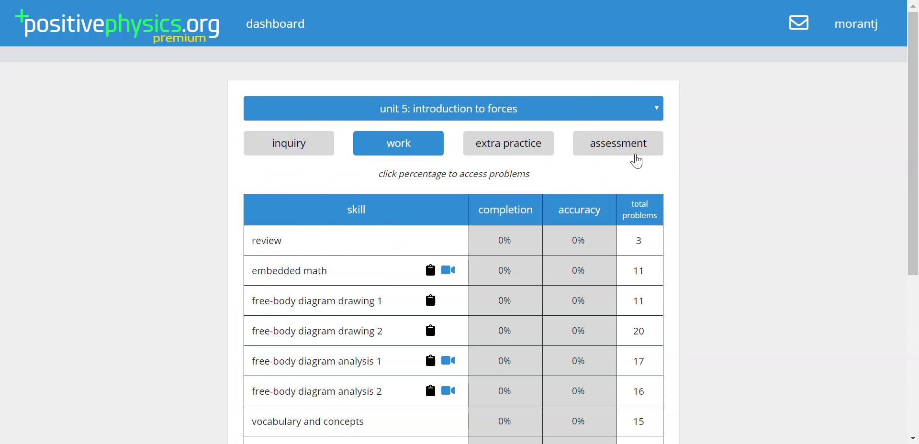
click(634, 106)
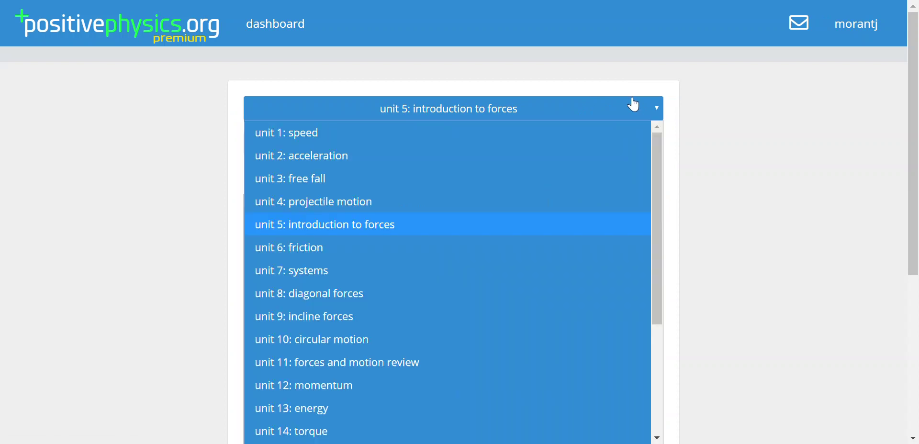
click(535, 223)
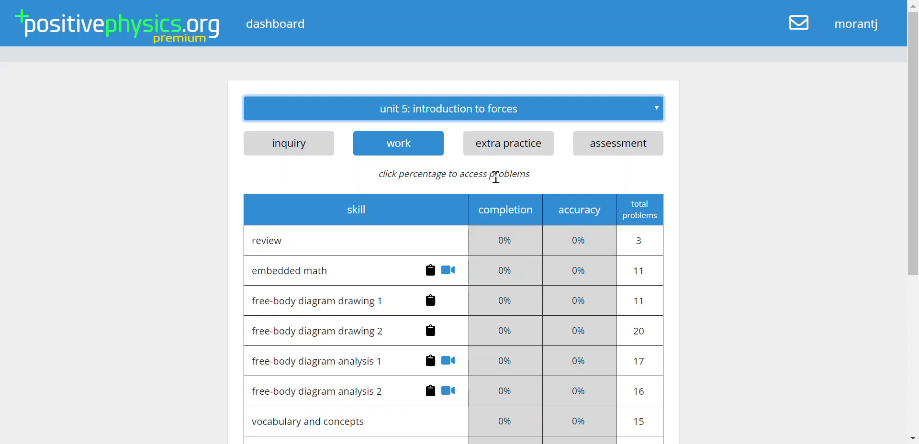
click(290, 151)
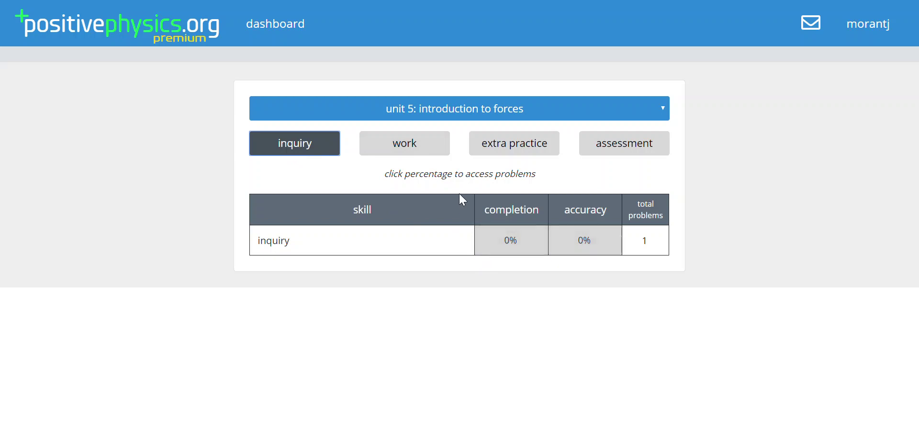
click(420, 154)
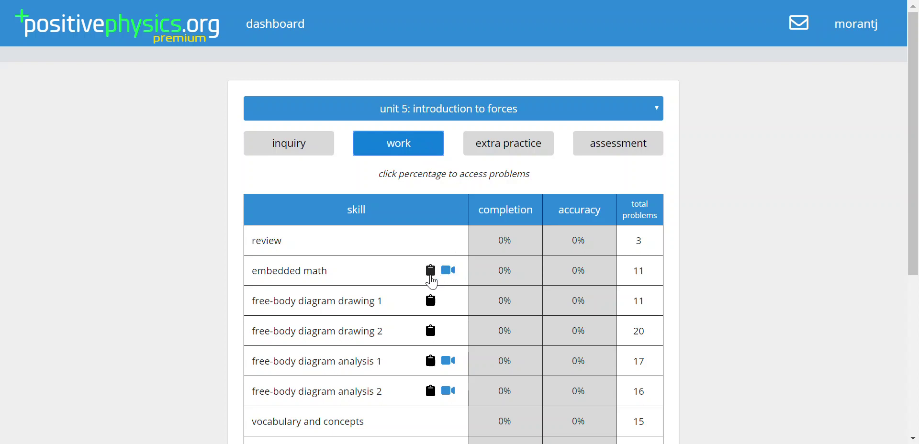
scroll(433, 282, down, 1)
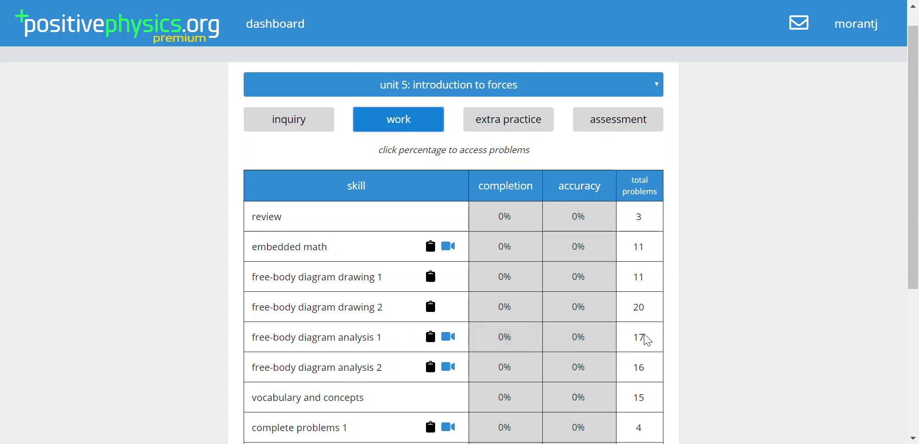
- Open free-body diagram analysis 1 and enter a normal force of 500 N
click(559, 347)
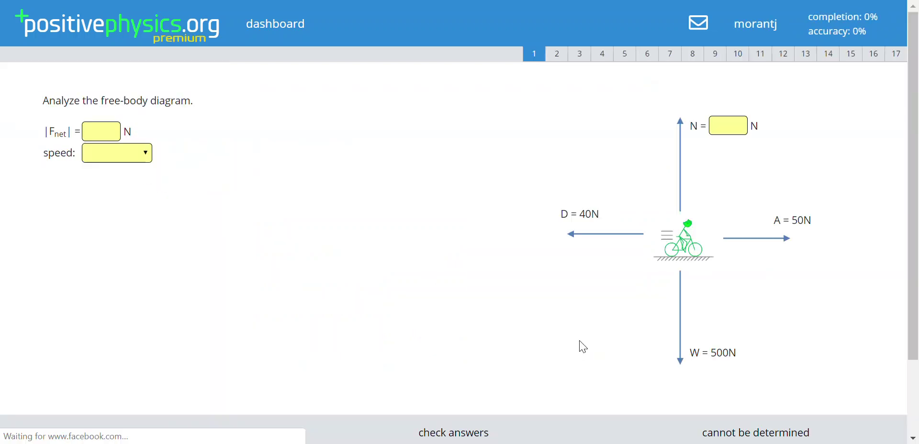
double_click(584, 214)
double_click(801, 219)
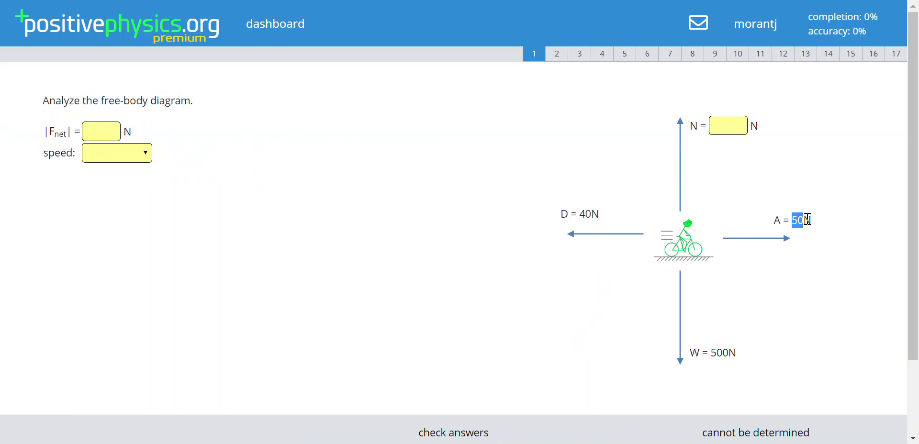
click(815, 238)
click(730, 122)
text(500)
key(Return)
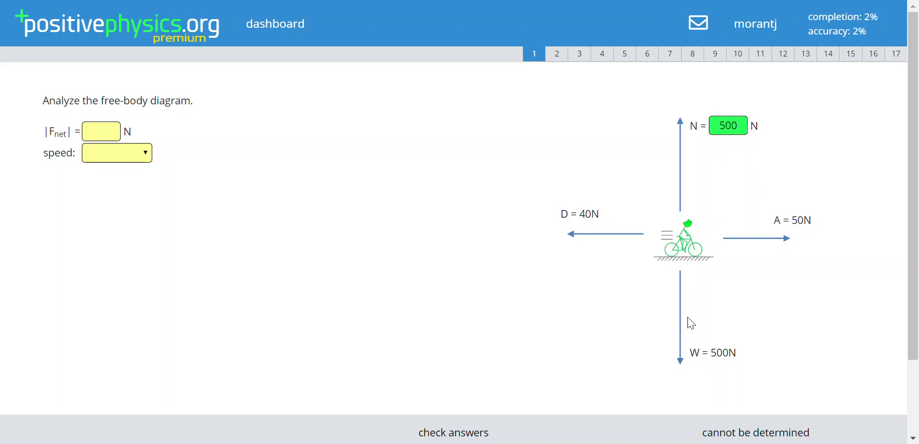
- Answer the net force as 50 N, then correct it to 10 N
click(101, 131)
text(50)
key(Return)
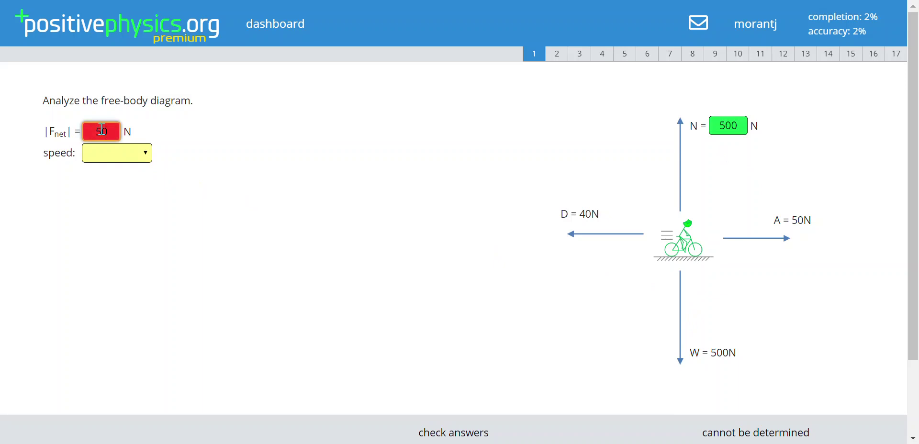
double_click(104, 130)
text(10)
key(Return)
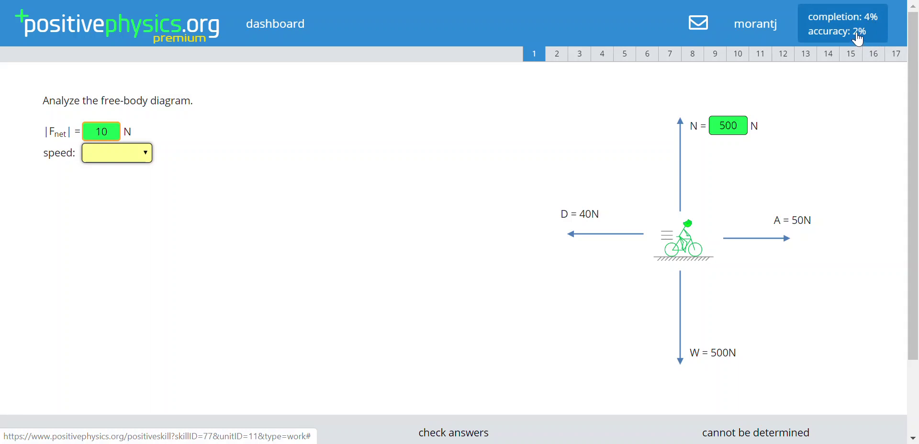
- Browse problems 2, 5, 7 and 11, then return to the dashboard
click(560, 60)
click(625, 67)
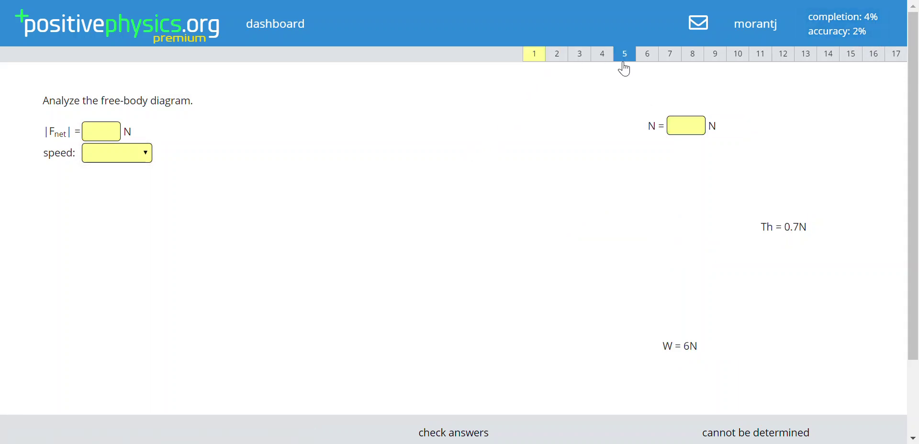
click(671, 57)
click(762, 57)
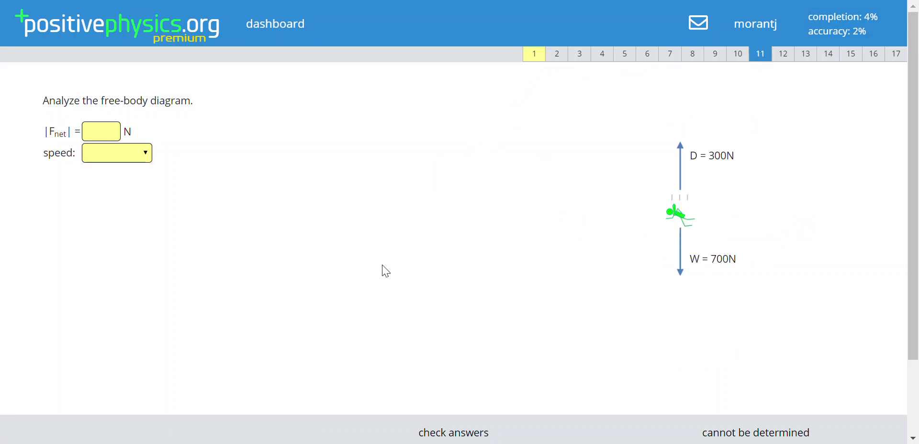
click(255, 27)
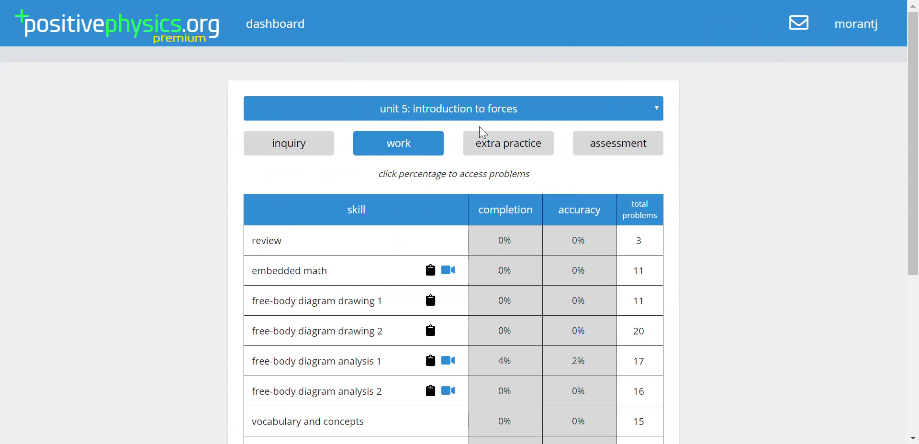
- Start extra practice for free-body diagram analysis 1: net force 40 N, speed constant
click(493, 145)
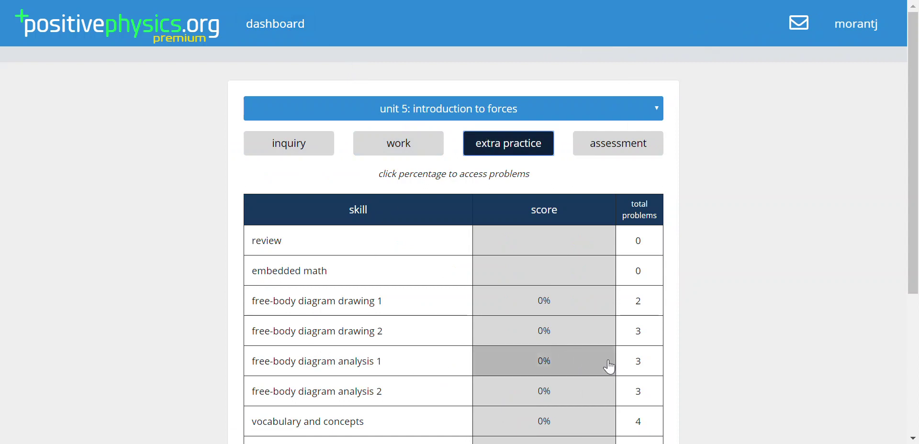
click(589, 372)
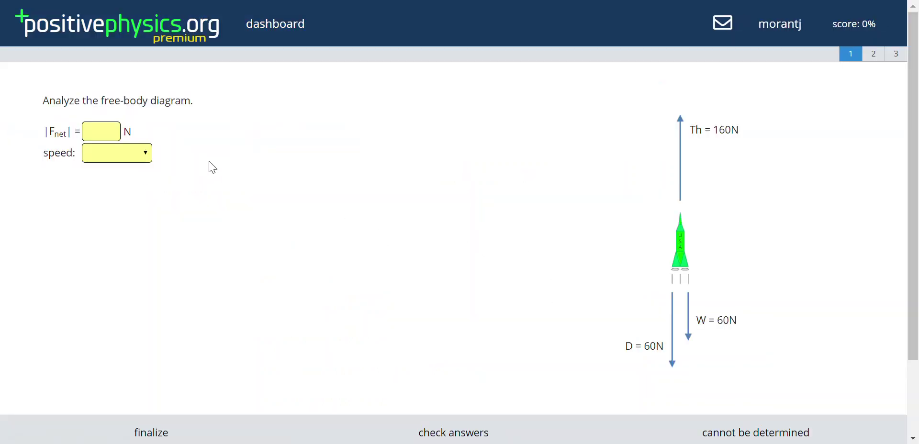
click(108, 125)
text(40)
key(Tab)
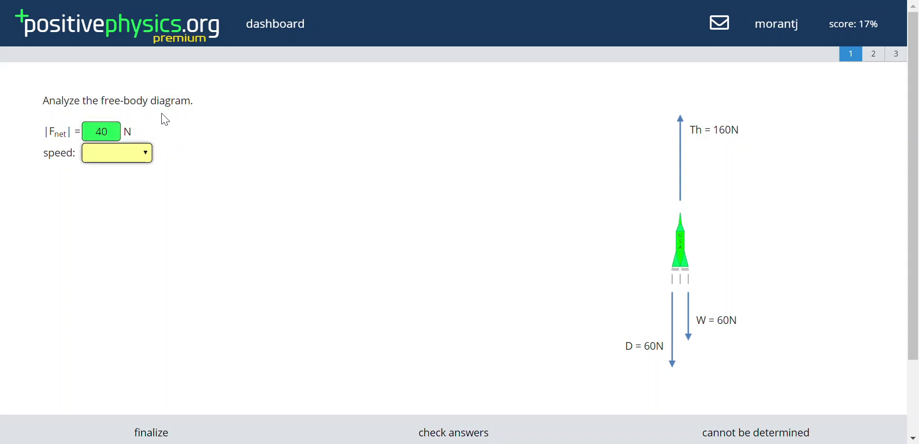
key(Down)
key(Down)
key(Down)
key(Tab)
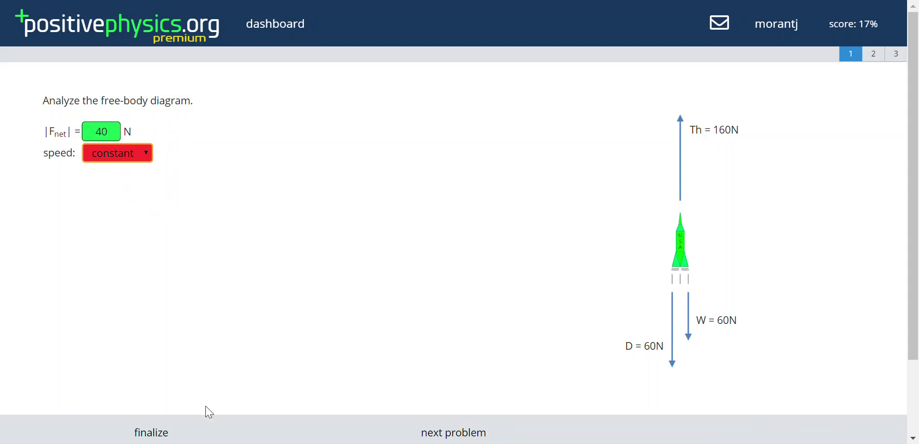
- Move through problems 2 and 3, then finalize the extra practice
click(882, 59)
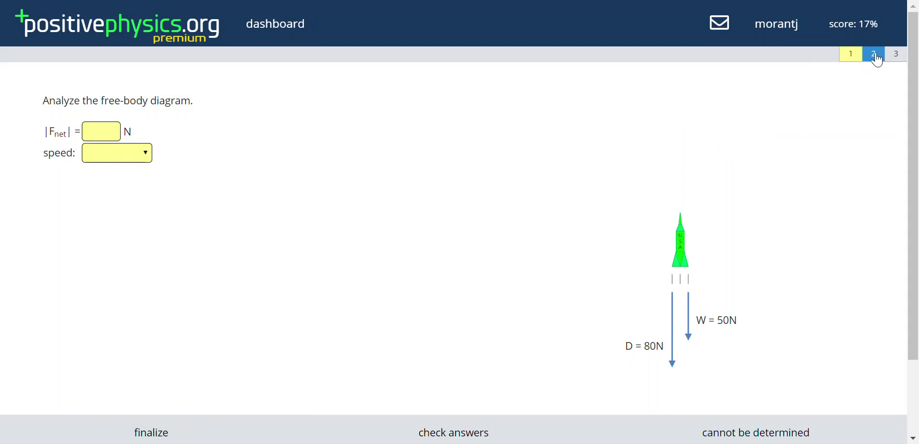
click(892, 57)
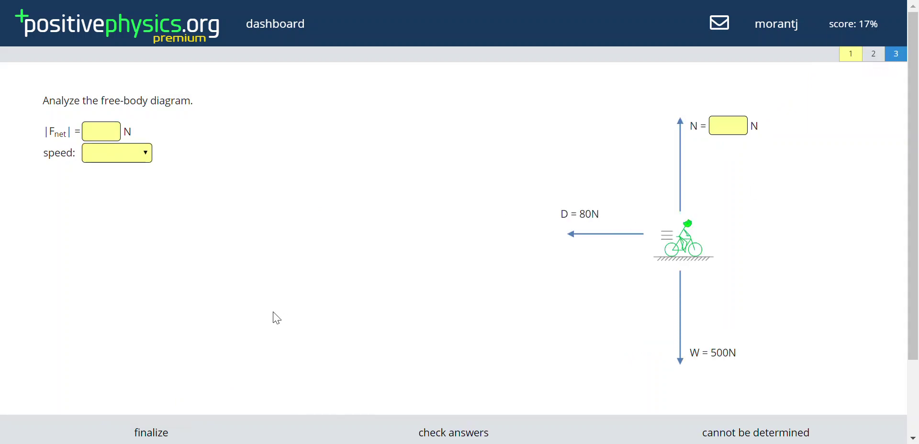
click(138, 435)
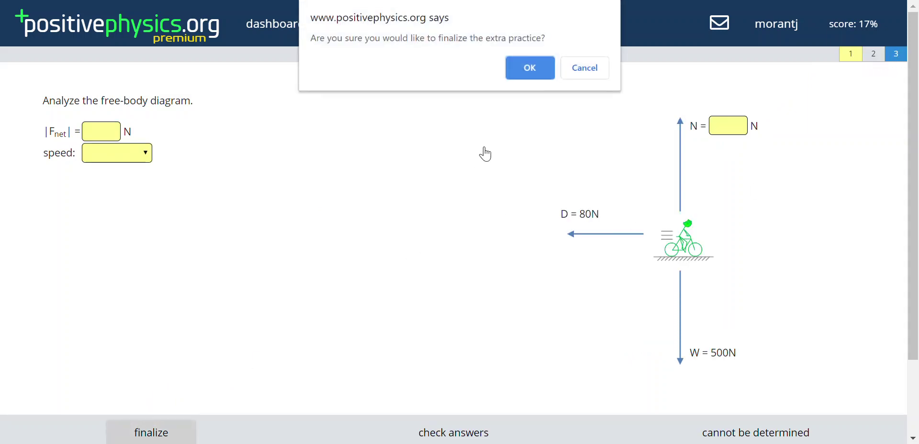
click(526, 68)
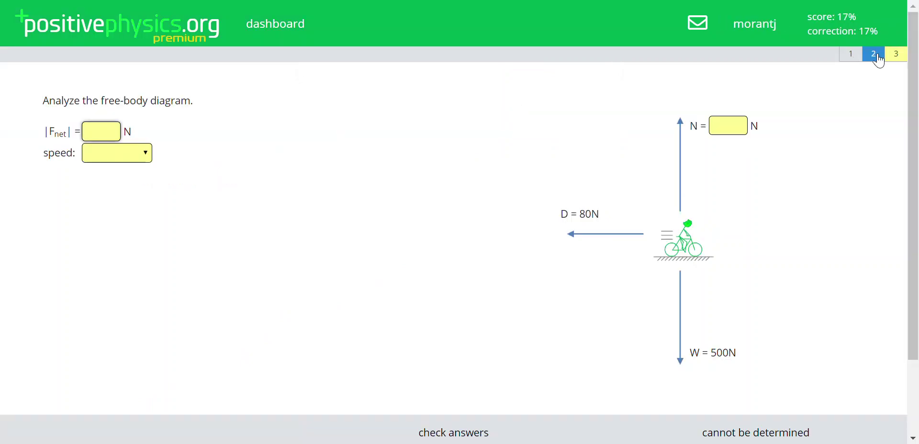
- Correct problem 3's rocket speed to increasing and recheck the answers
click(897, 55)
click(122, 155)
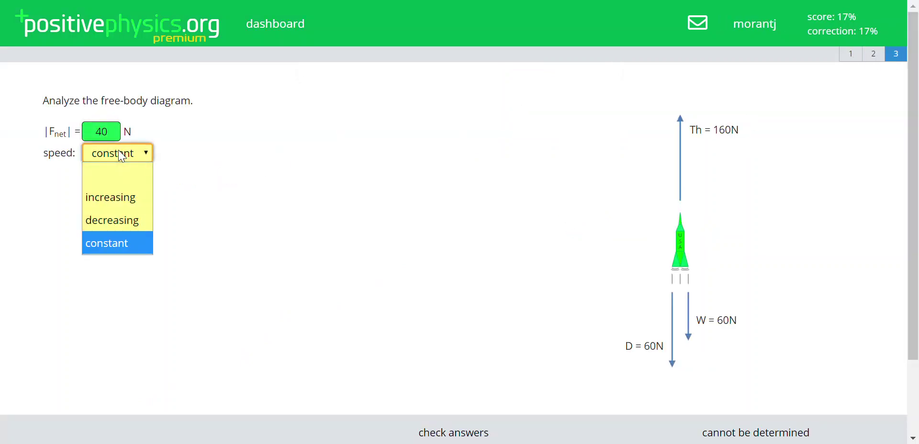
click(123, 199)
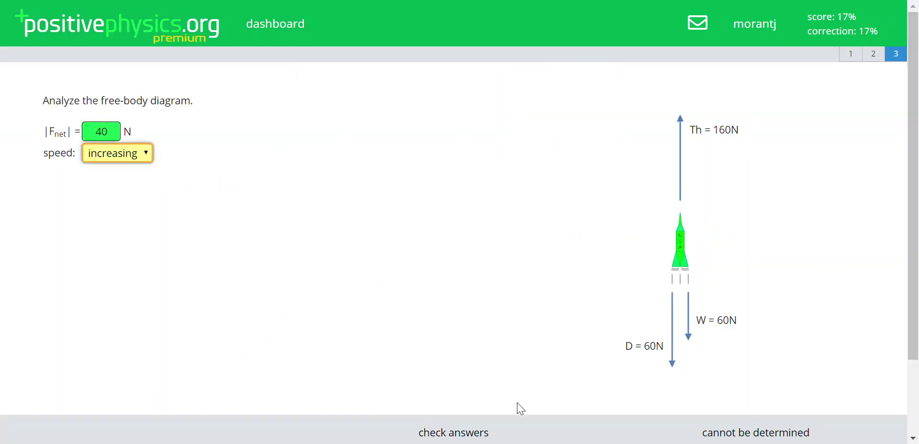
click(469, 432)
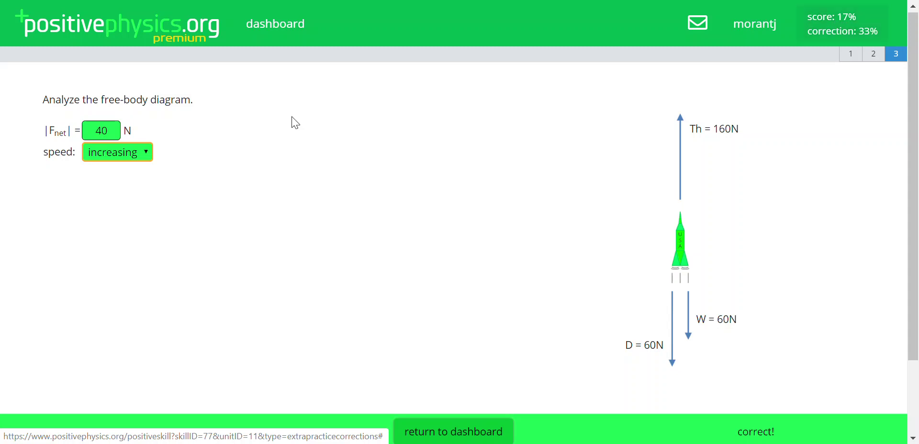
- Return to the dashboard and review the unit 5 assessment skill scores, all at 0%
click(273, 37)
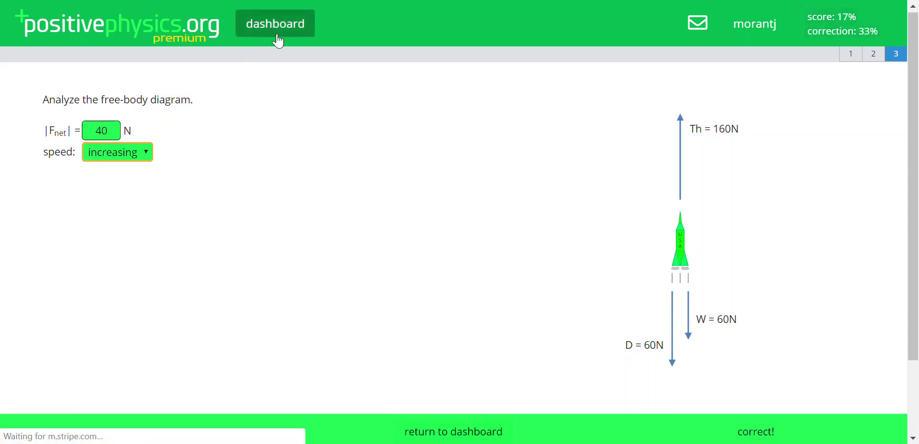
click(580, 149)
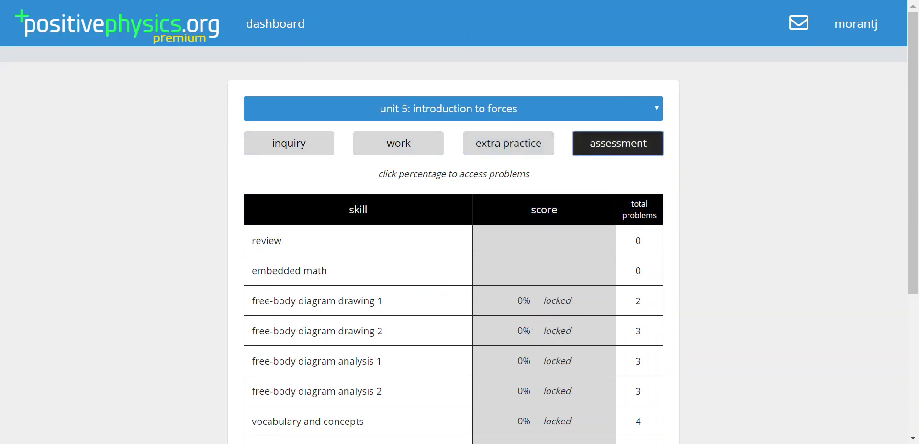
scroll(545, 180, down, 2)
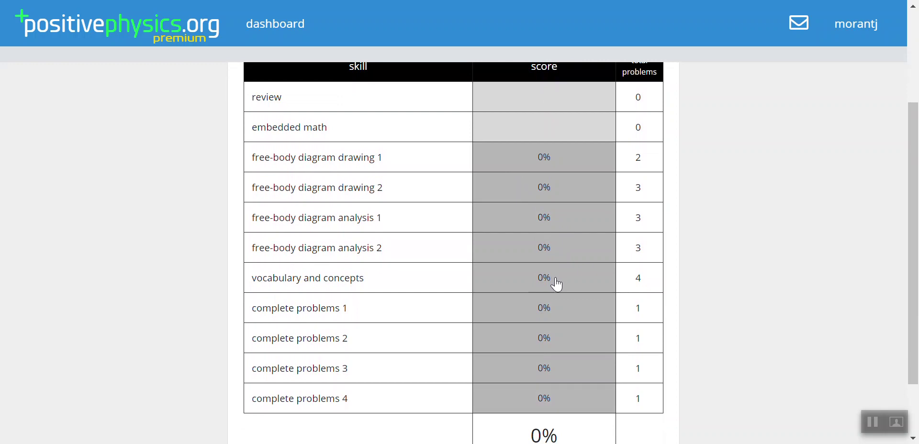
scroll(556, 284, up, 1)
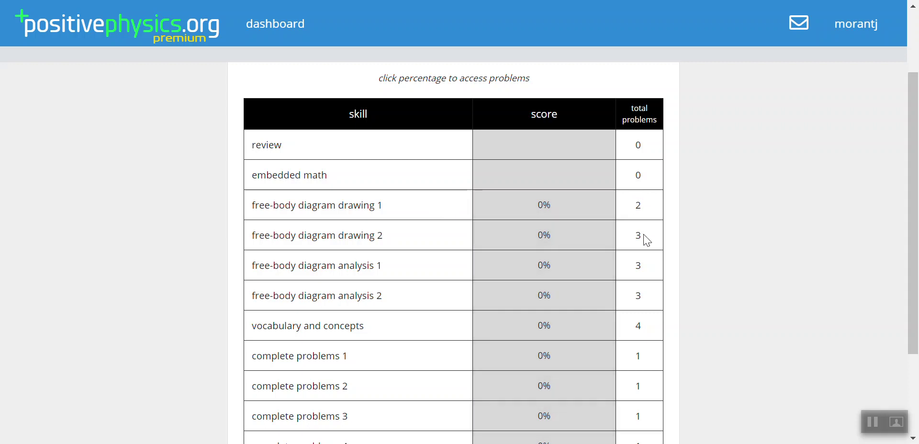
scroll(441, 238, down, 1)
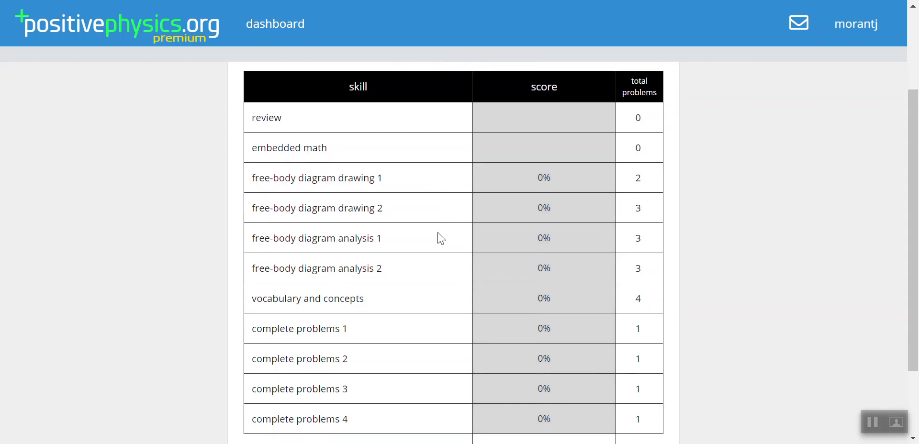
scroll(550, 293, up, 1)
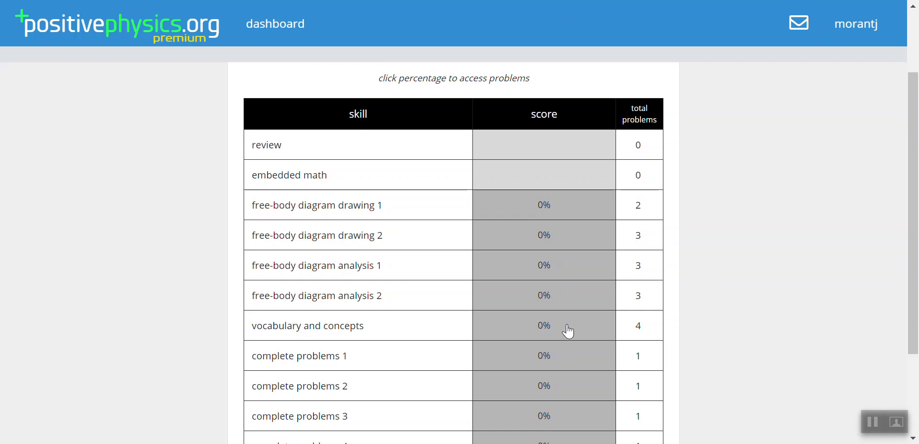
- In the vocabulary and concepts assessment, answer weight down and normal force none
click(568, 331)
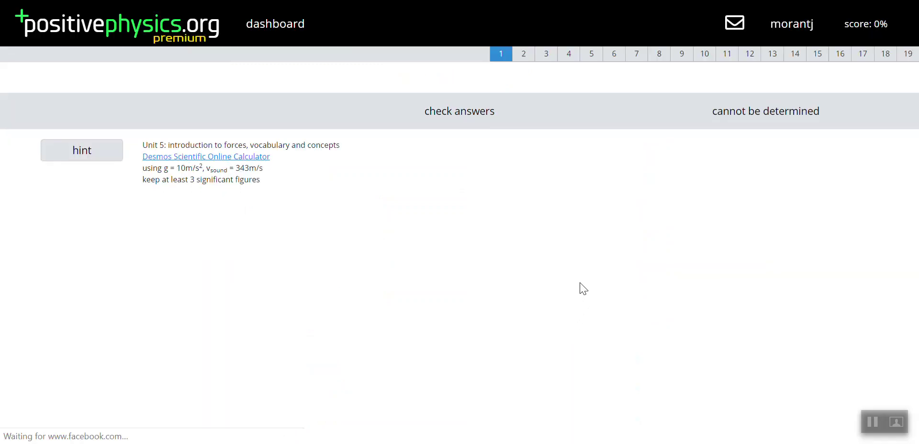
click(216, 152)
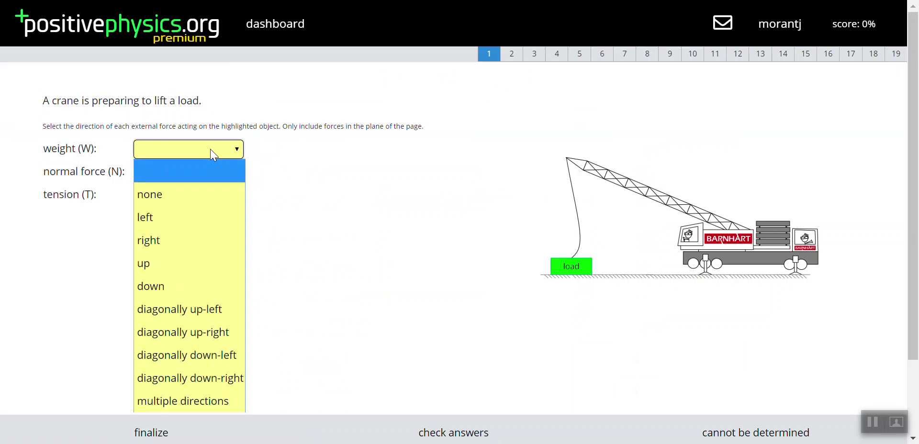
click(203, 278)
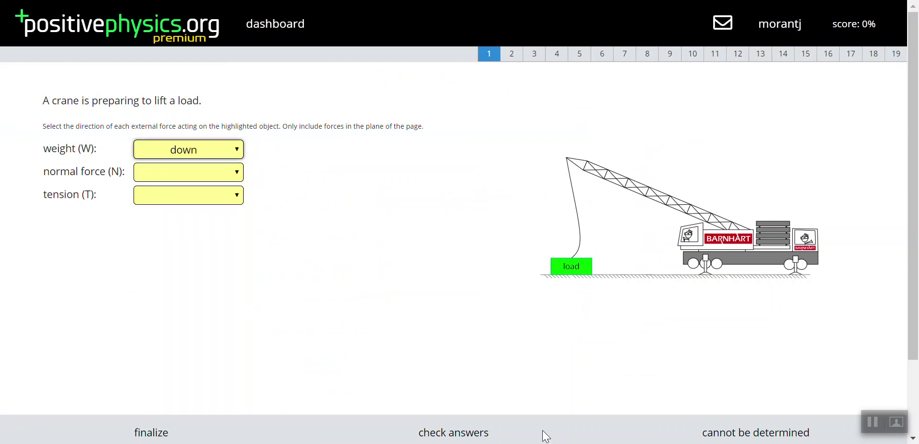
click(476, 433)
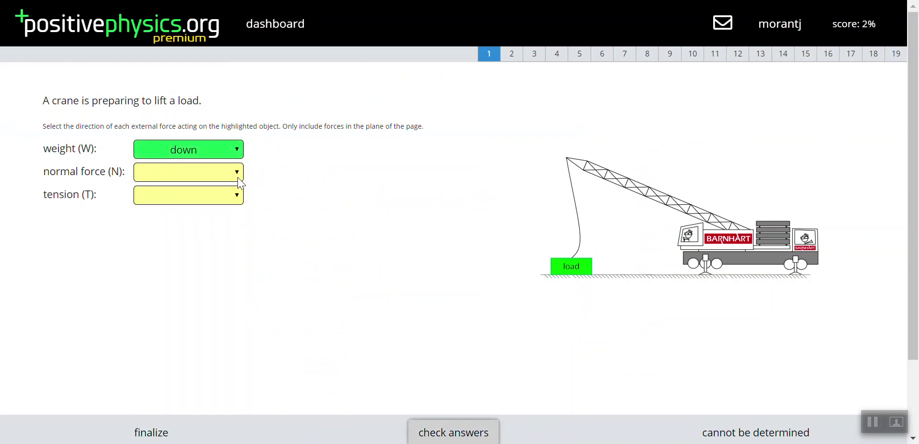
click(204, 172)
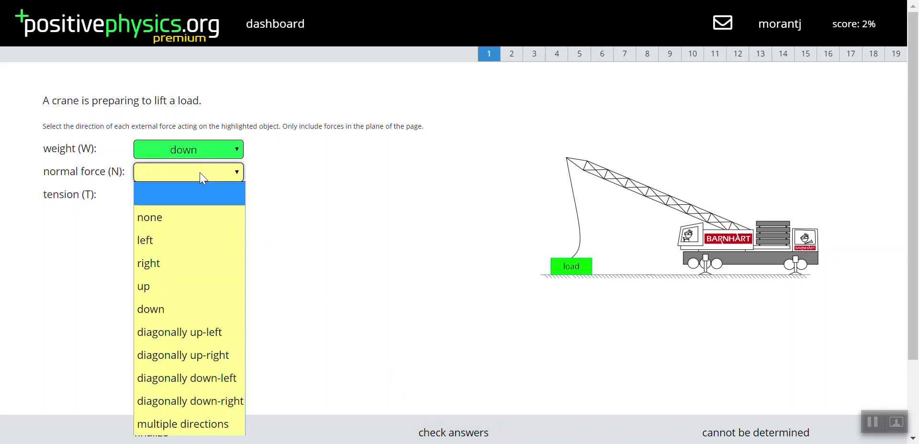
click(181, 218)
click(431, 432)
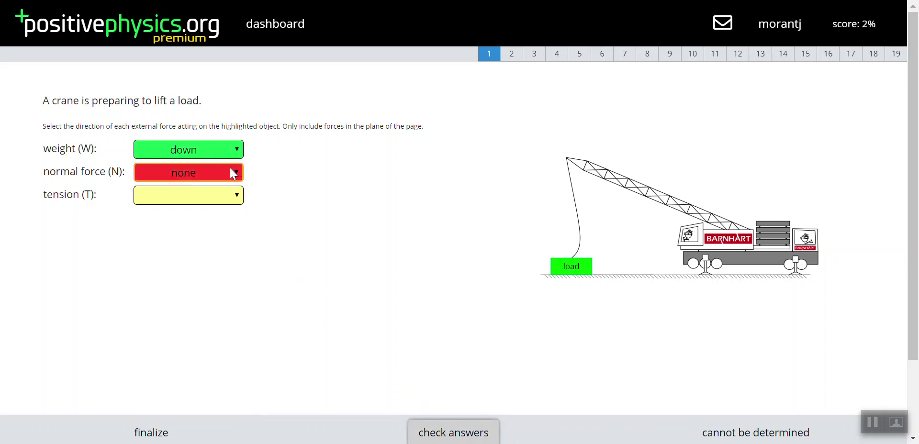
- Skip through problem 4 to problem 19 and begin finalizing the assessment
click(558, 59)
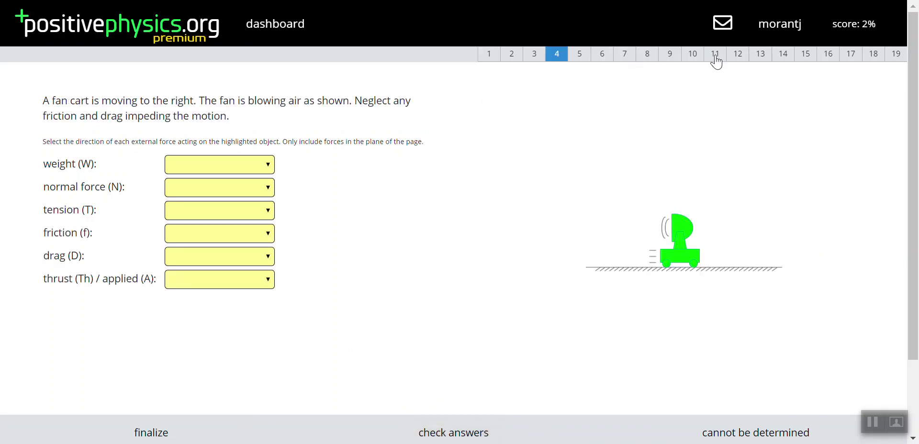
click(903, 60)
scroll(581, 174, down, 3)
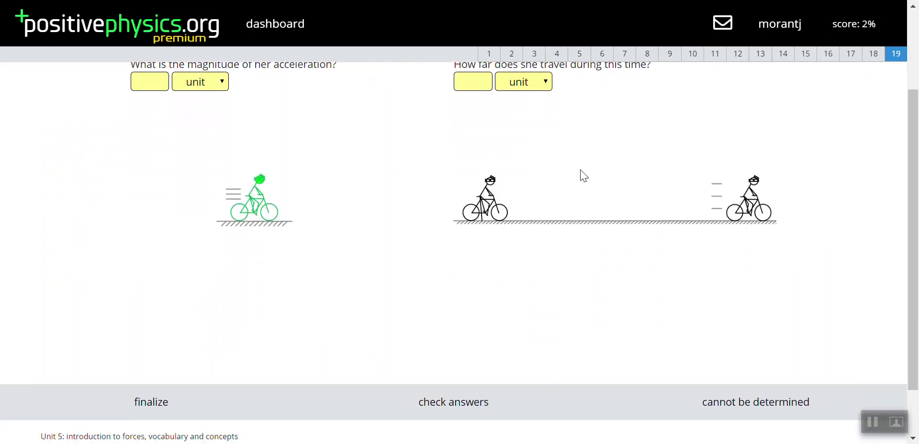
click(162, 373)
- Confirm finalizing, then correct problem 2's crane normal force to up and recheck
click(530, 69)
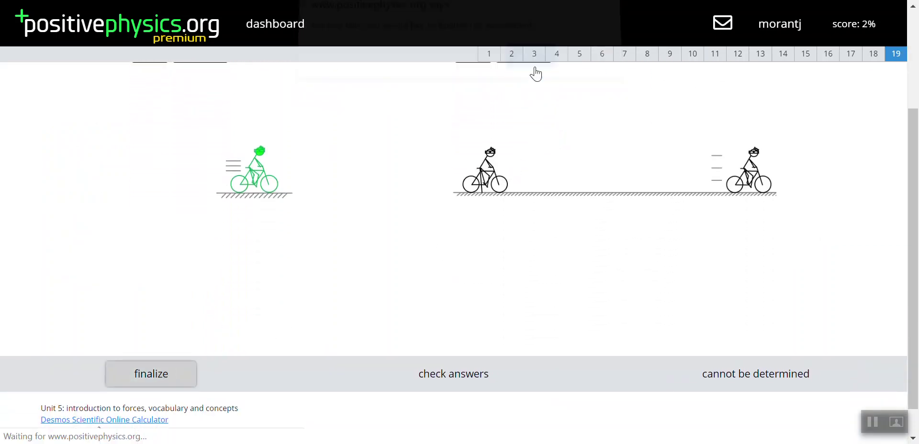
click(495, 60)
click(512, 57)
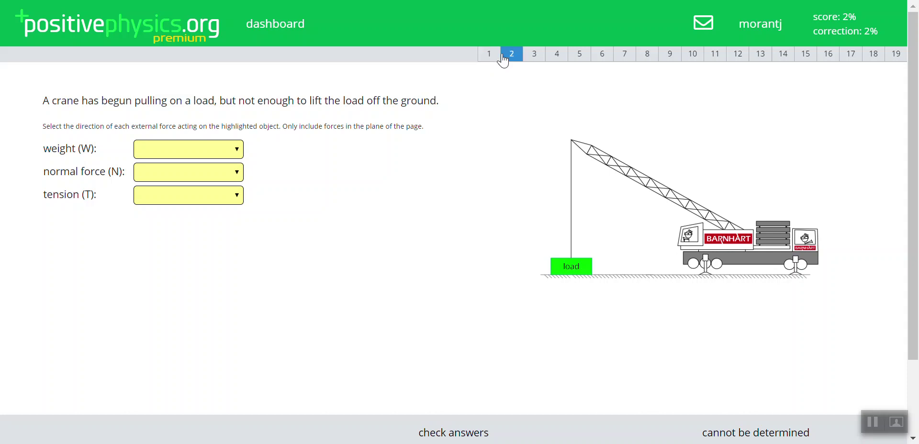
click(224, 176)
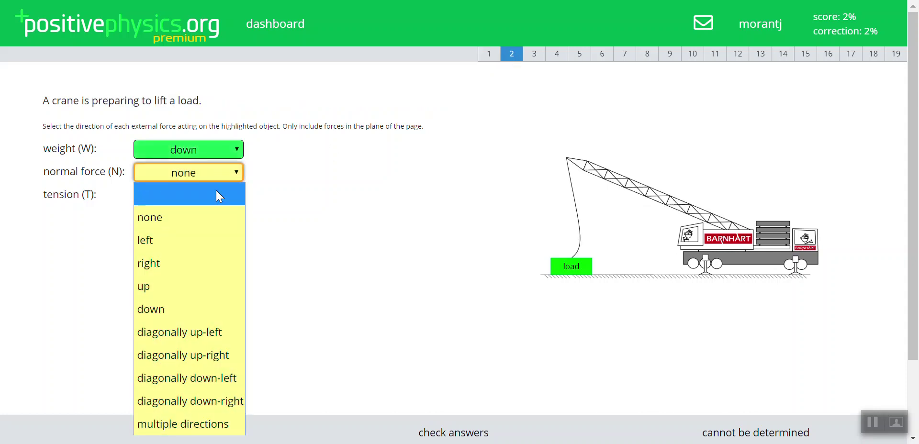
click(170, 290)
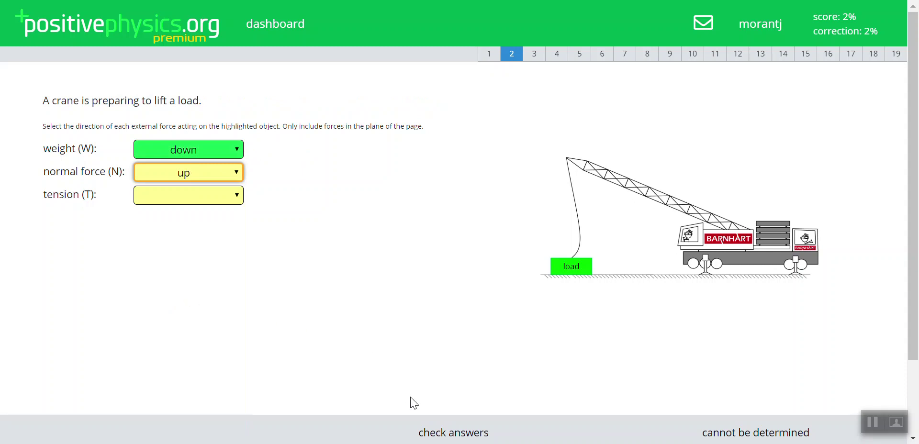
click(437, 433)
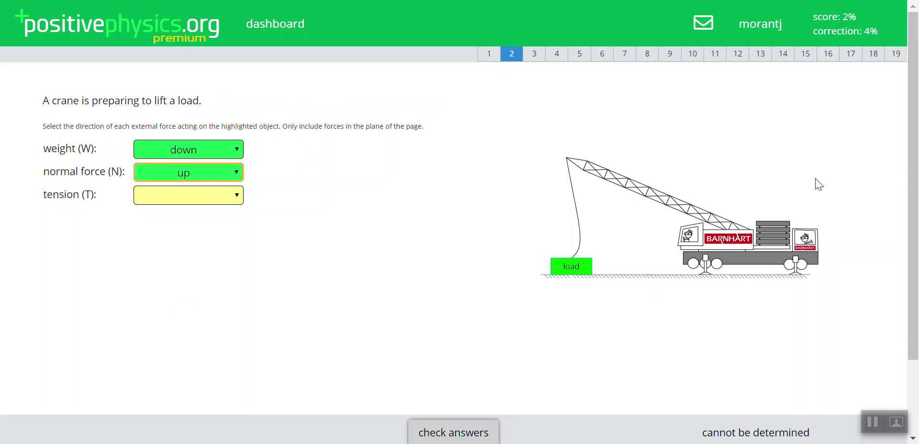